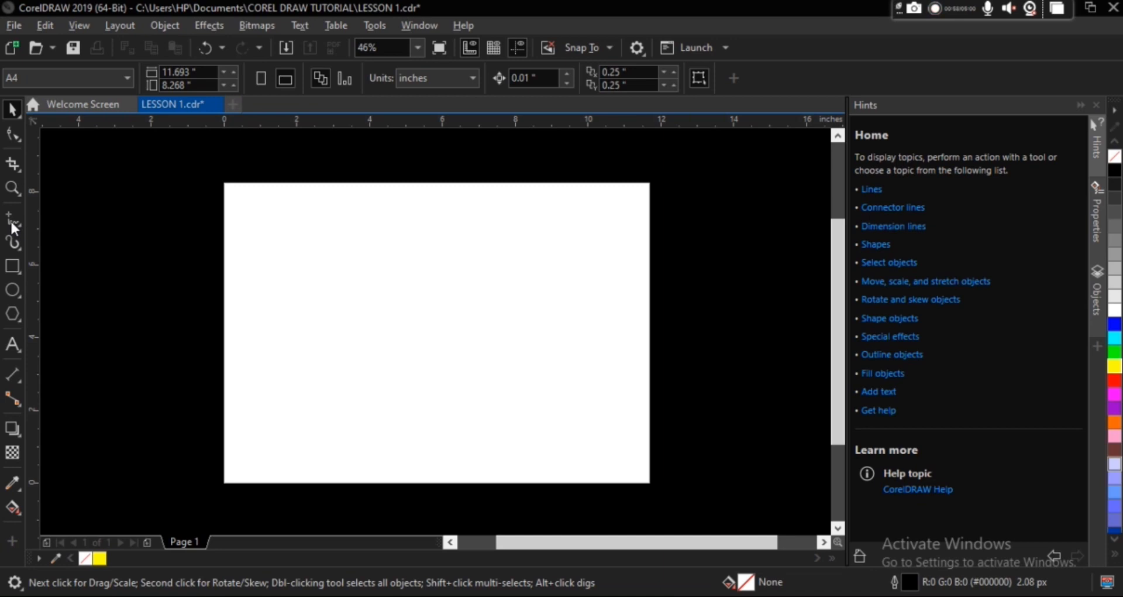
Step: Draw two closed Freehand shapes: a rounded one about 2.7 × 2.3 in at the page's upper left, a curvy one about 3.4 × 5.1 in mid-page
left_click(11, 220)
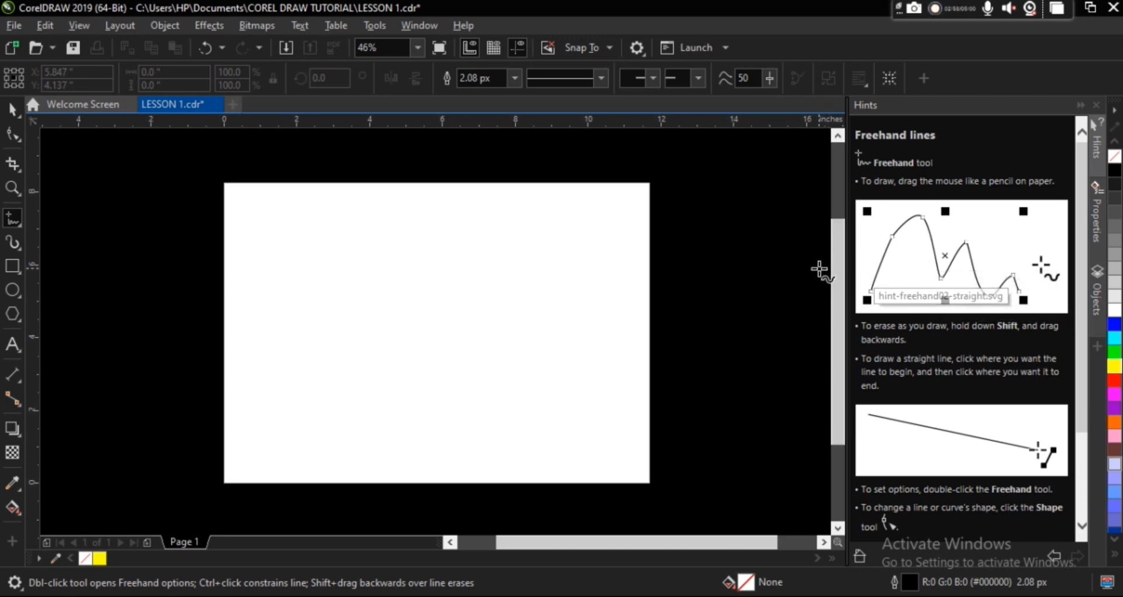
left_click(21, 227)
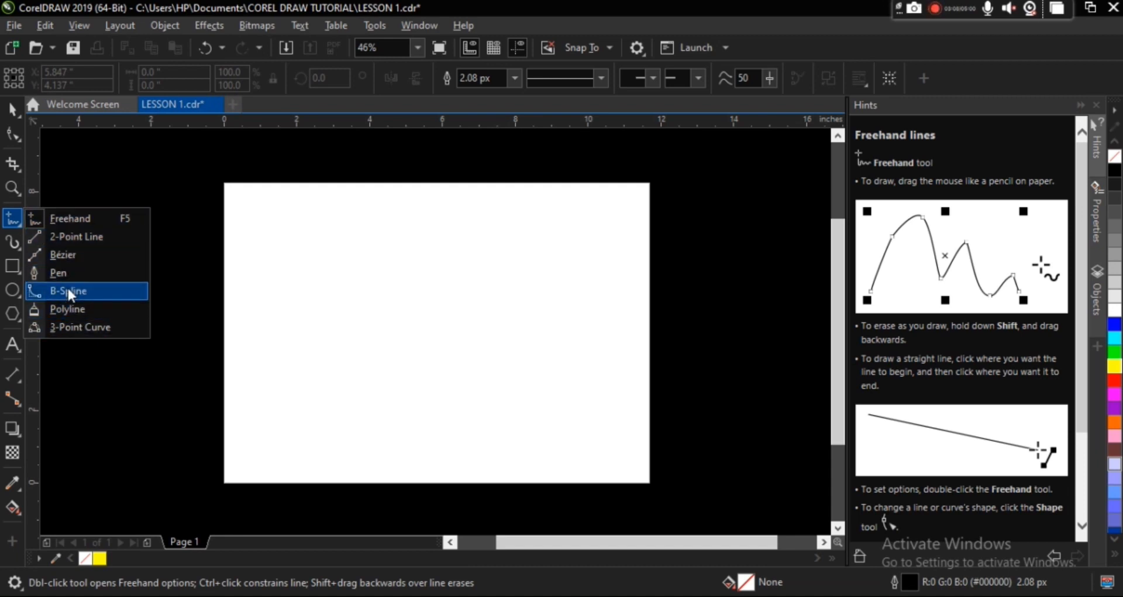
mouse_move(12, 136)
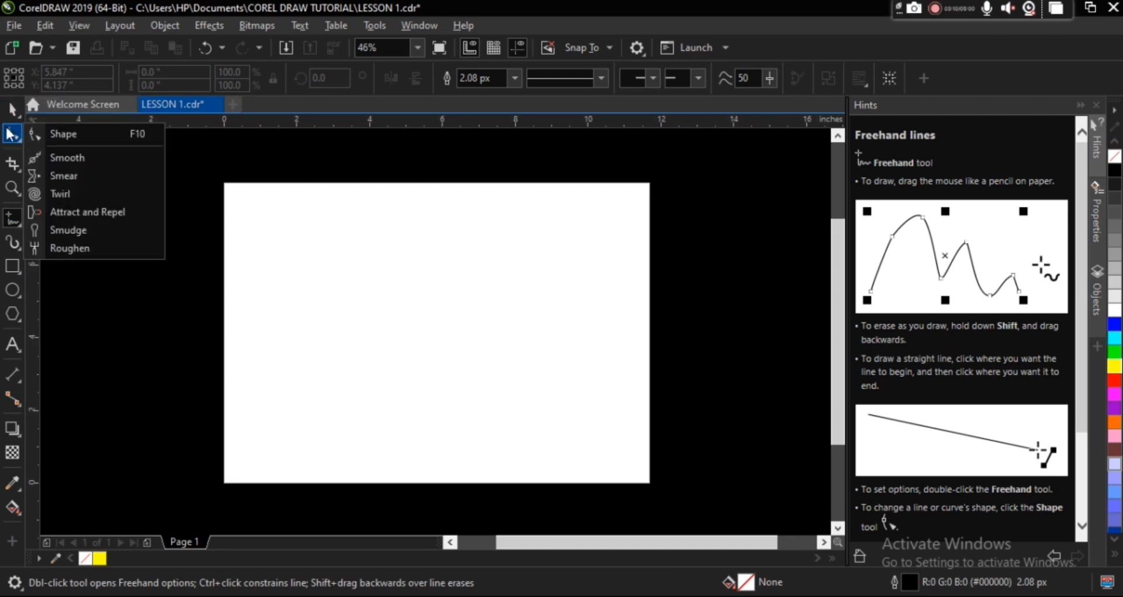
mouse_move(13, 189)
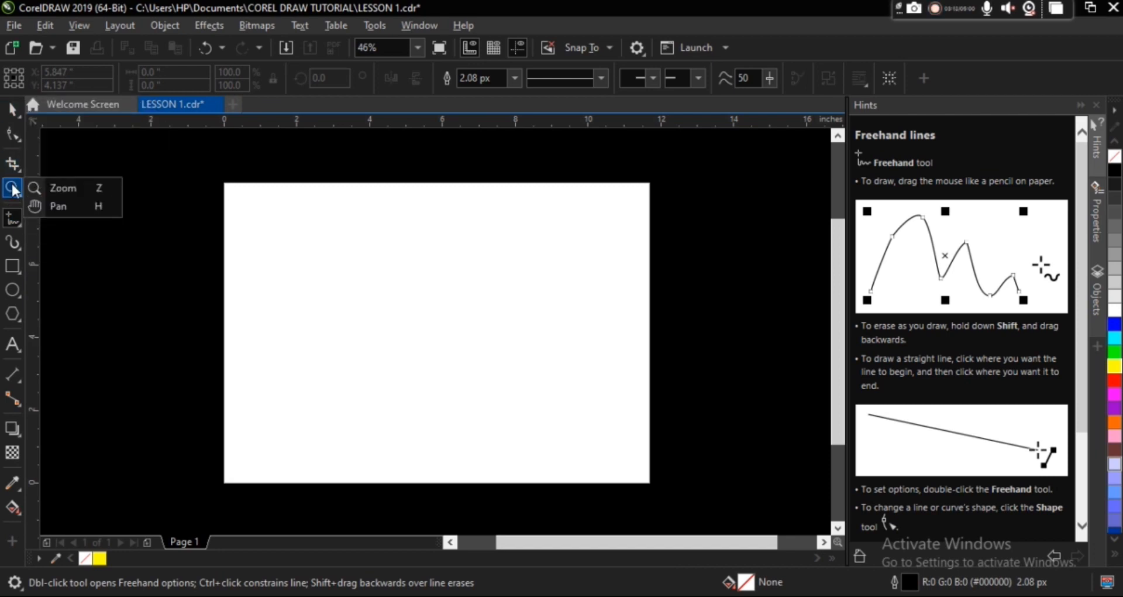
mouse_move(16, 227)
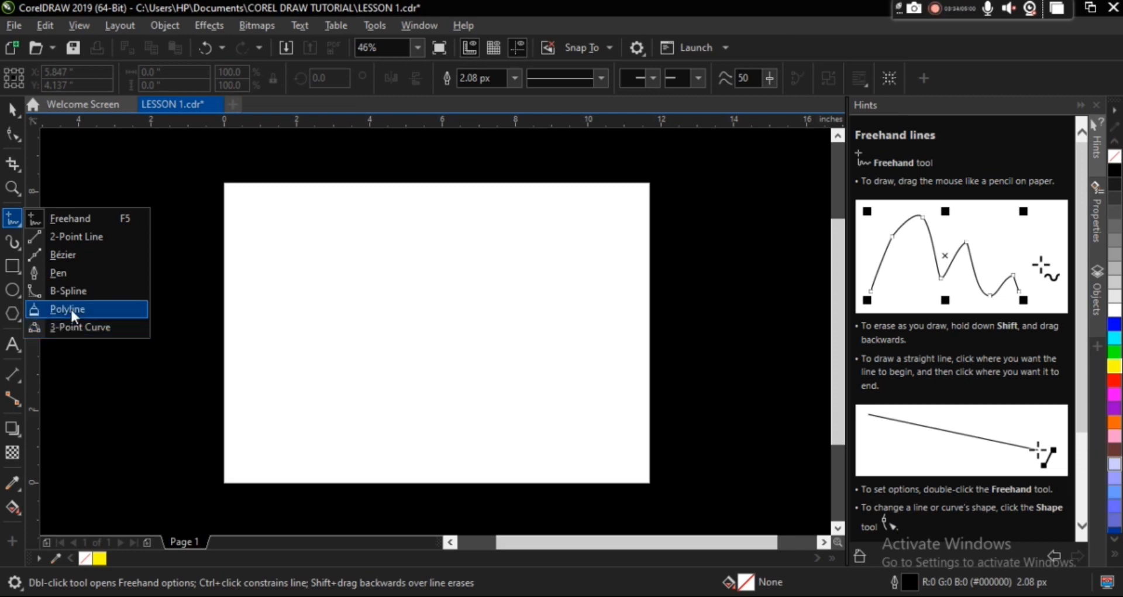
left_click(60, 220)
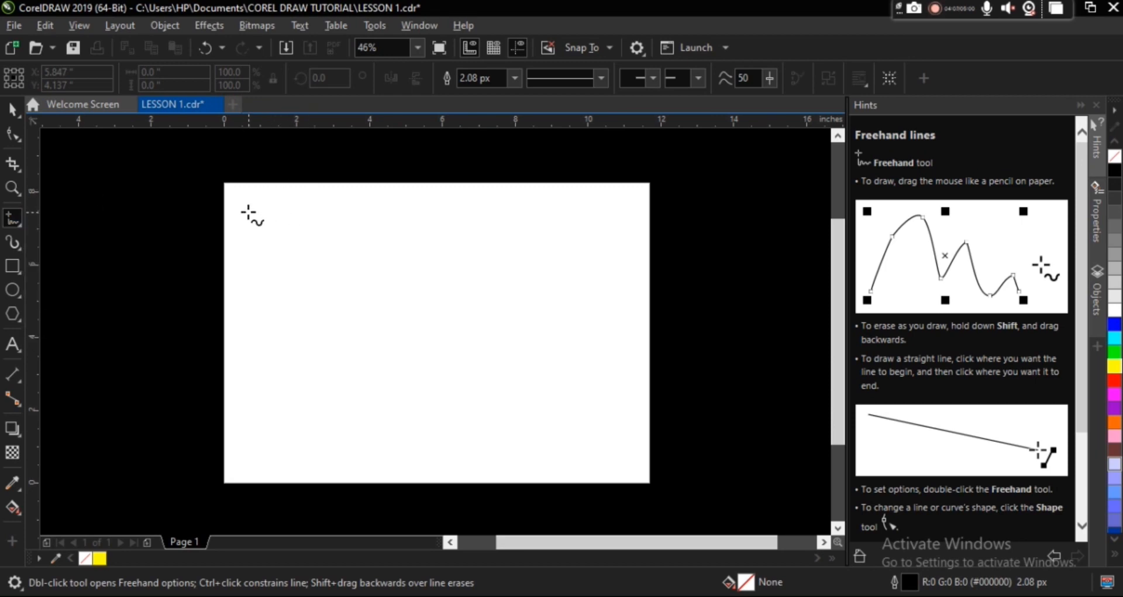
mouse_move(249, 209)
left_mouse_down()
mouse_move(311, 204)
mouse_move(328, 234)
mouse_move(325, 268)
mouse_move(299, 282)
mouse_move(248, 273)
mouse_move(251, 210)
left_mouse_up()
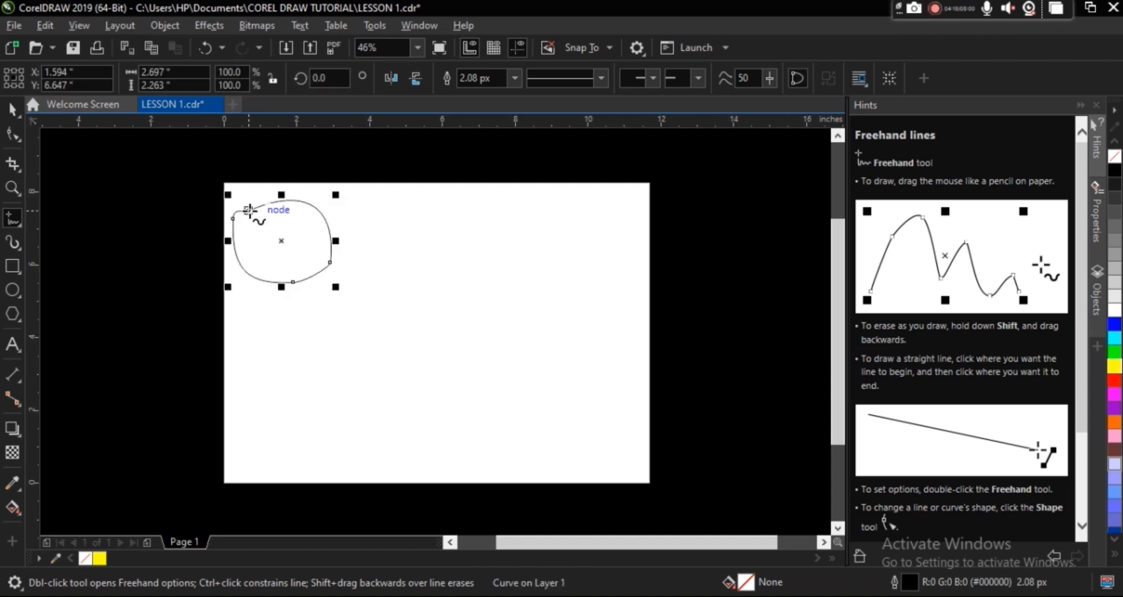
mouse_move(402, 201)
left_mouse_down()
mouse_move(459, 251)
mouse_move(419, 282)
mouse_move(402, 280)
mouse_move(422, 319)
mouse_move(485, 321)
mouse_move(489, 360)
mouse_move(393, 356)
mouse_move(366, 336)
mouse_move(389, 326)
mouse_move(409, 340)
mouse_move(412, 326)
mouse_move(386, 291)
mouse_move(416, 264)
mouse_move(388, 240)
mouse_move(402, 199)
left_mouse_up()
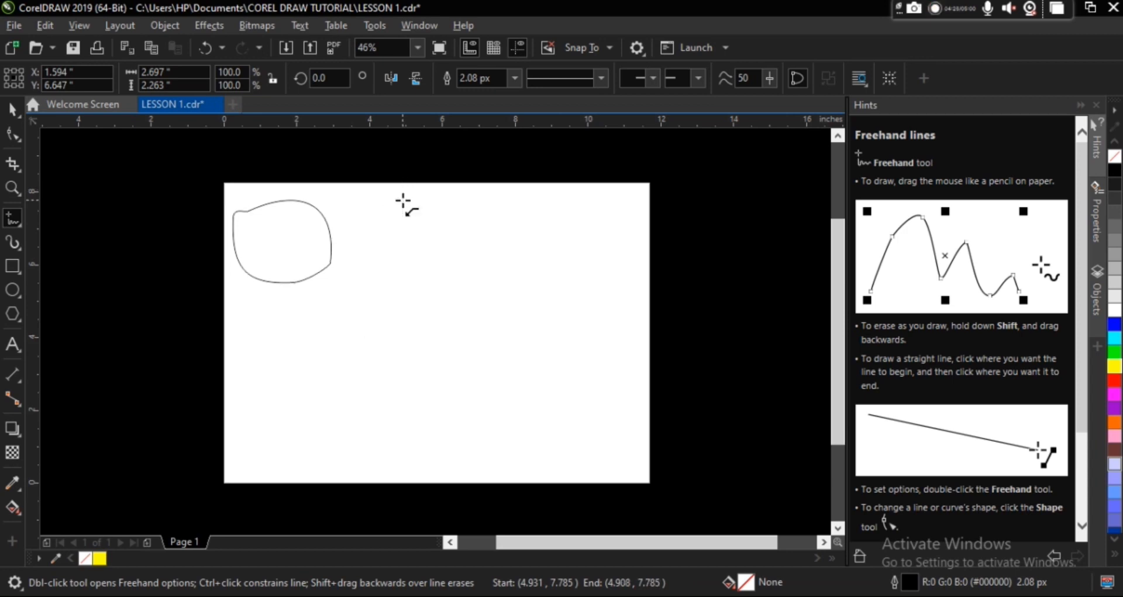
Step: Draw four open freehand strokes: a tall zigzag at the page's right, another at its lower left, a wave along the bottom and a scribble at the upper right
mouse_move(583, 257)
left_mouse_down()
mouse_move(538, 349)
mouse_move(564, 355)
mouse_move(495, 398)
left_mouse_up()
mouse_move(306, 331)
left_mouse_down()
mouse_move(239, 388)
mouse_move(341, 384)
mouse_move(273, 454)
mouse_move(248, 461)
left_mouse_up()
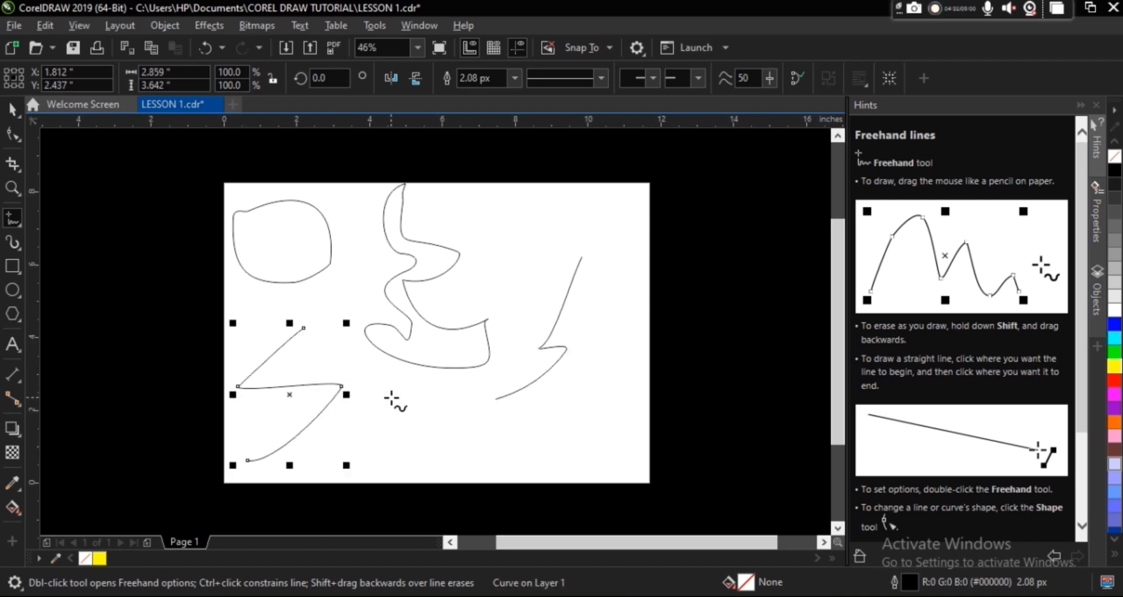
mouse_move(388, 437)
left_mouse_down()
mouse_move(434, 431)
mouse_move(464, 446)
mouse_move(479, 428)
mouse_move(542, 416)
left_mouse_up()
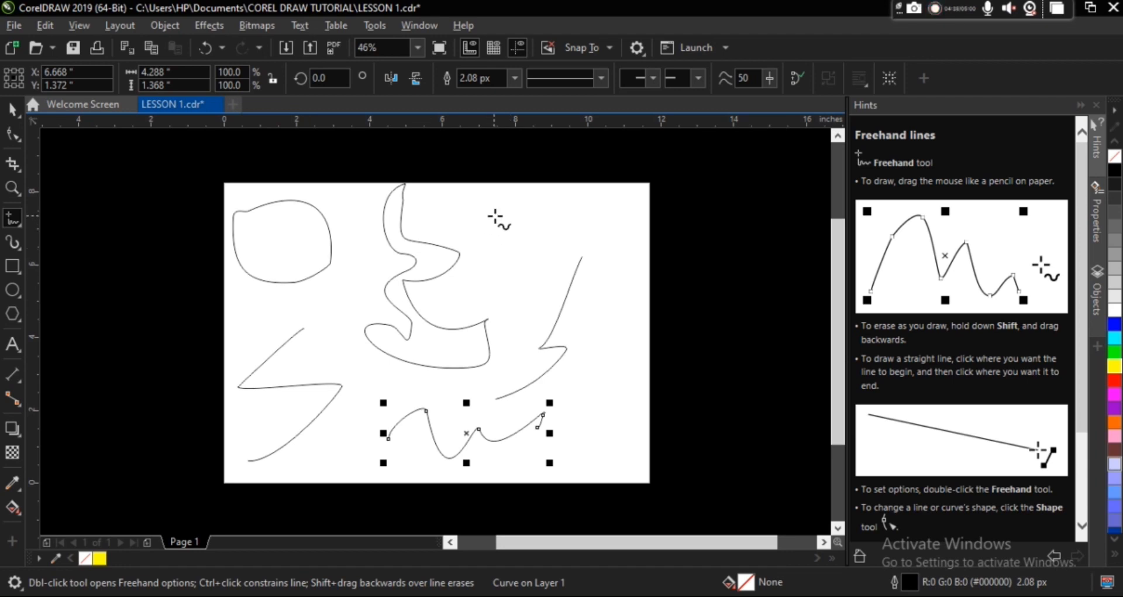
mouse_move(511, 237)
left_mouse_down()
mouse_move(585, 235)
mouse_move(502, 207)
mouse_move(542, 237)
mouse_move(522, 236)
mouse_move(539, 198)
mouse_move(517, 219)
mouse_move(551, 209)
left_mouse_up()
Step: Fill the rounded closed shape with green and the curvy closed shape with yellow
left_click(12, 109)
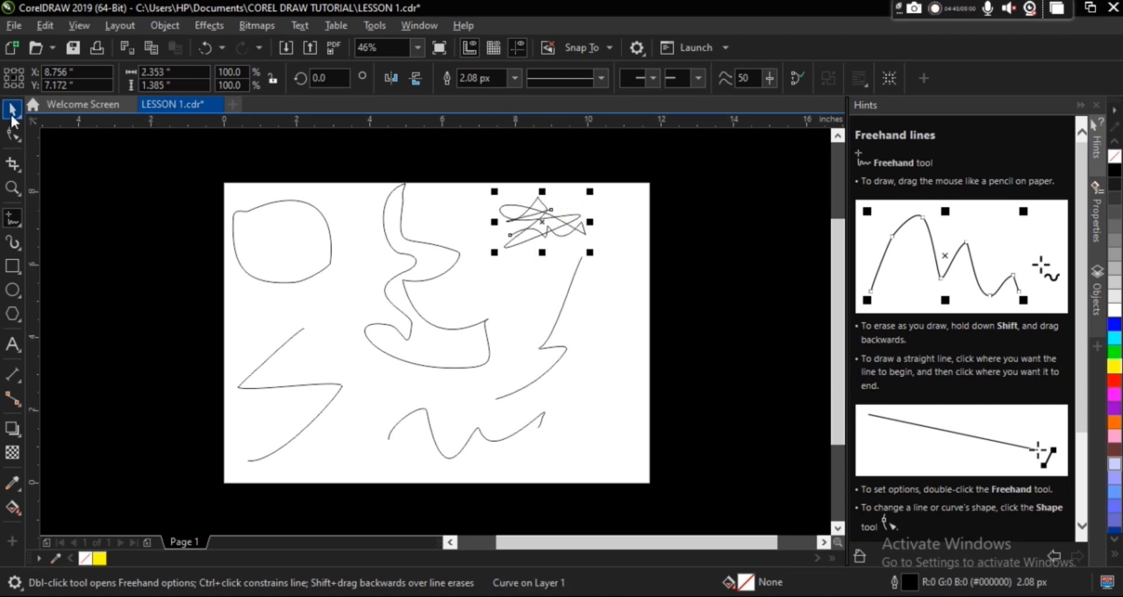
left_click(267, 232)
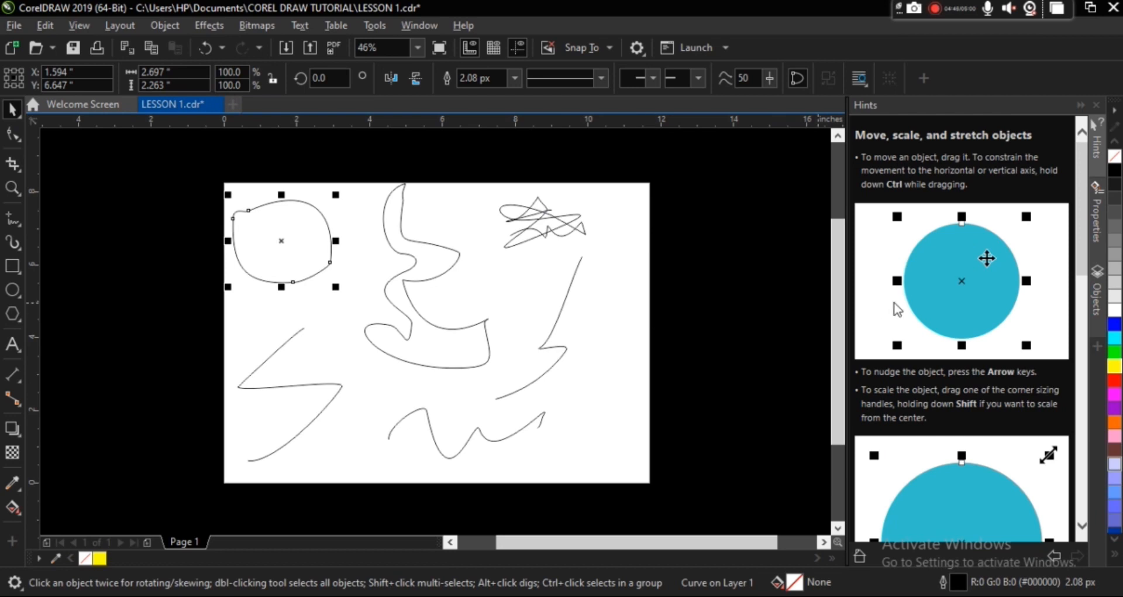
left_click(1114, 352)
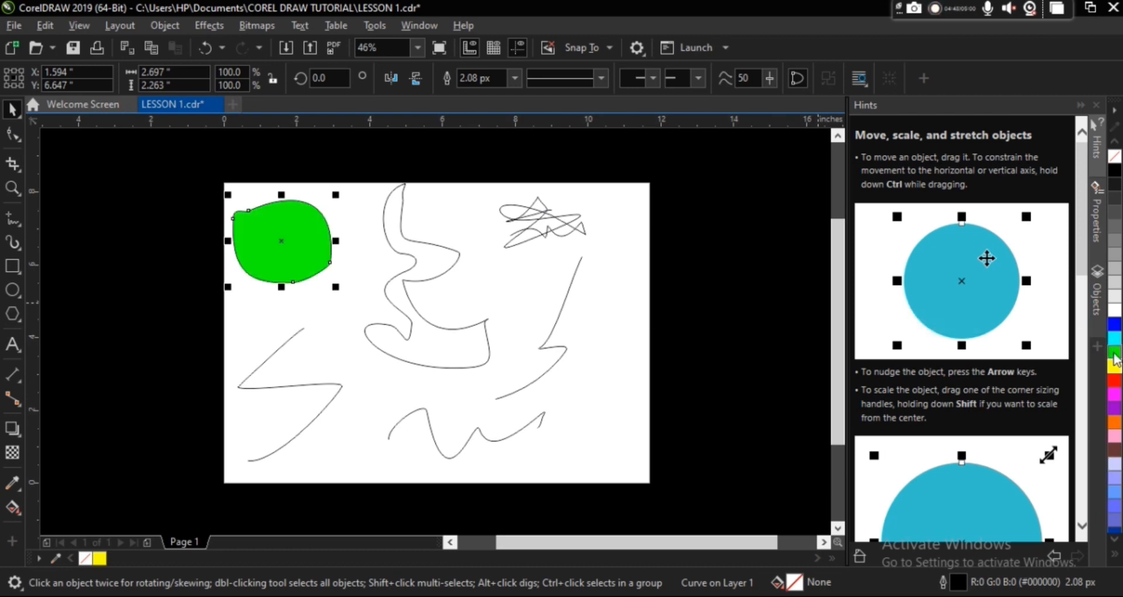
left_click(443, 356)
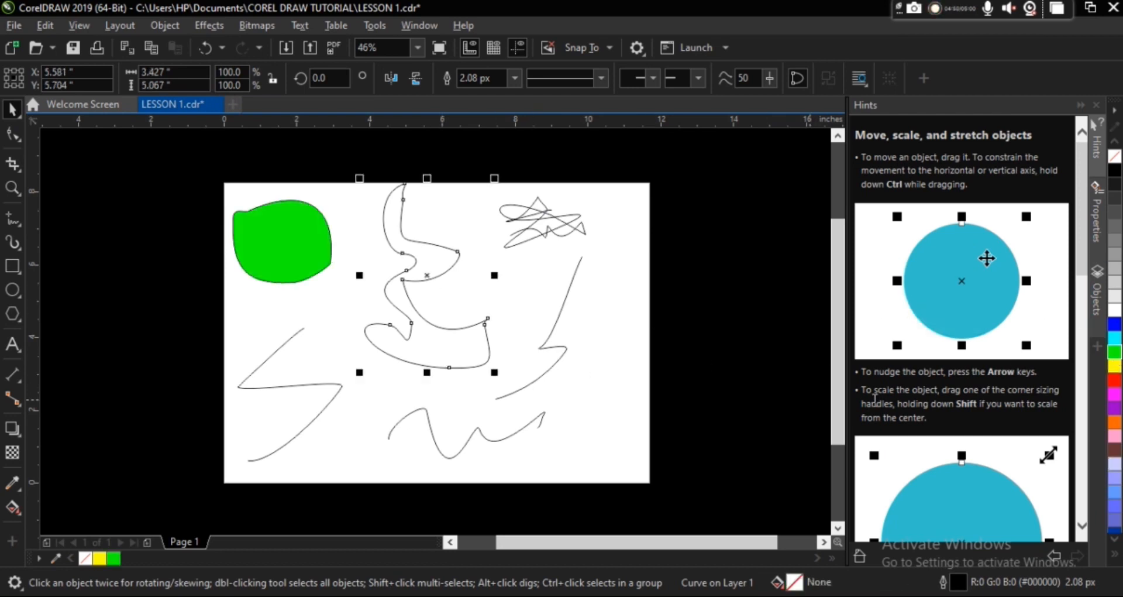
left_click(1115, 368)
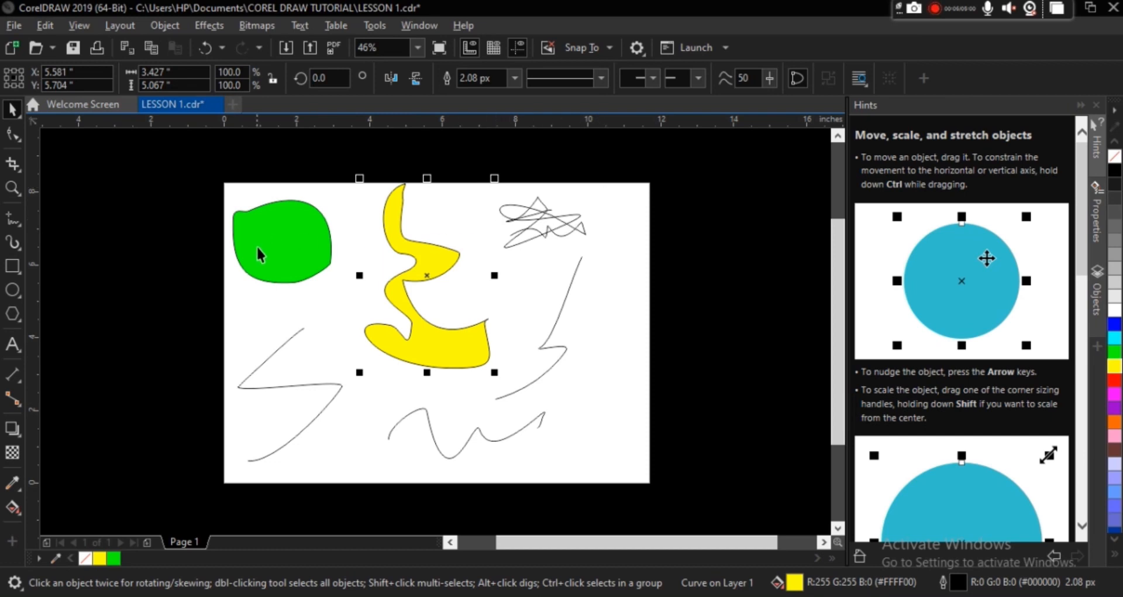
Step: Set the outline colour of the open zigzag line on the page's right side to blue
left_click(279, 254)
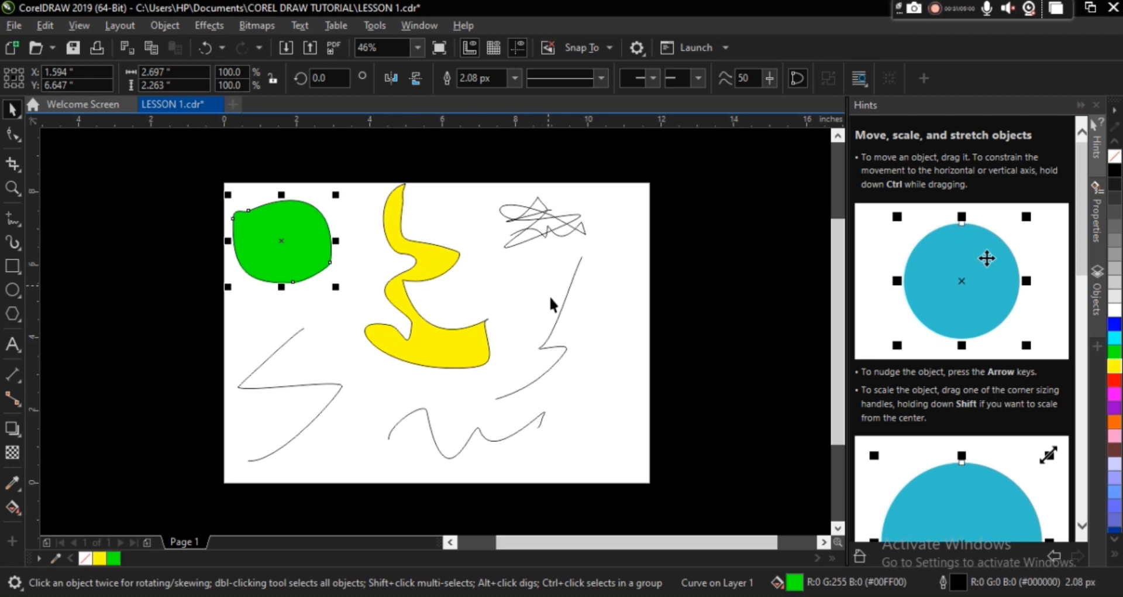
left_click(557, 325)
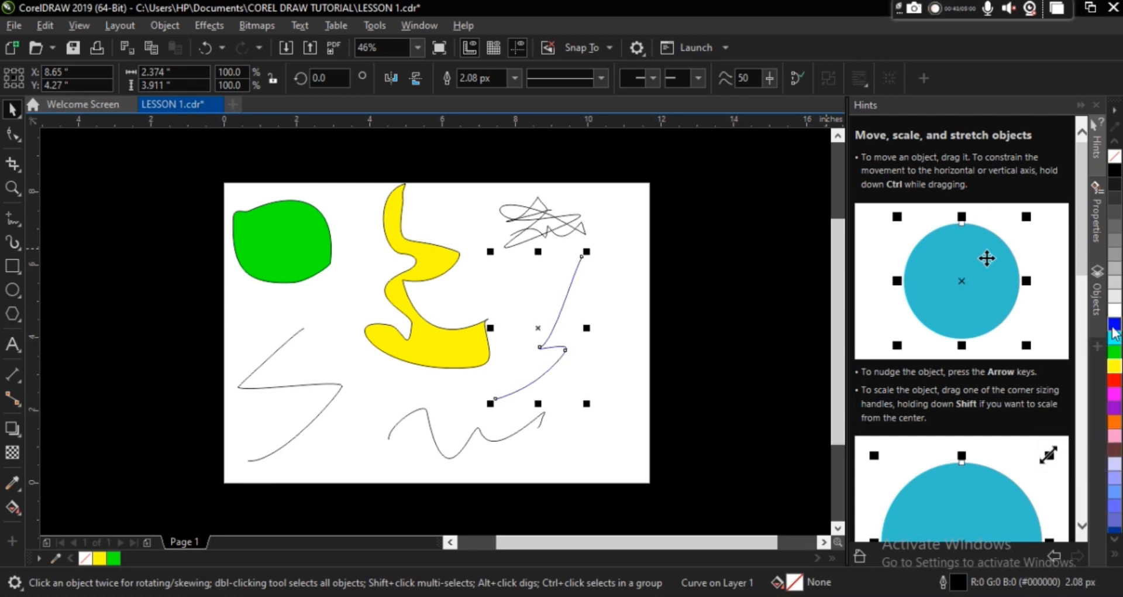
right_click(1113, 333)
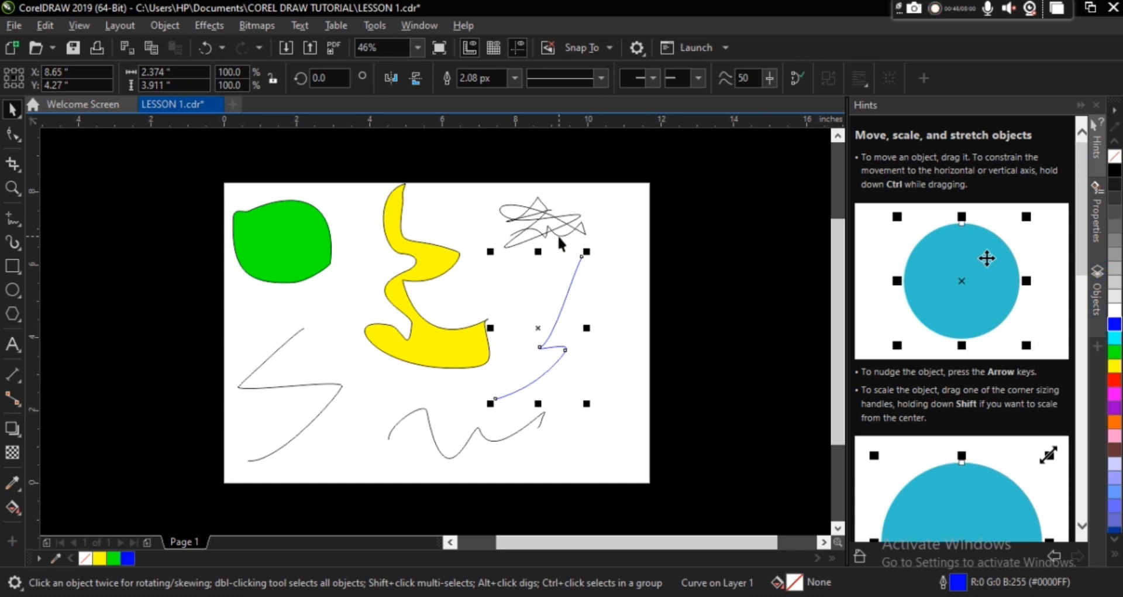
Step: Apply purple as both the fill and the outline colour of the open scribble at the page's upper right
left_click(517, 235)
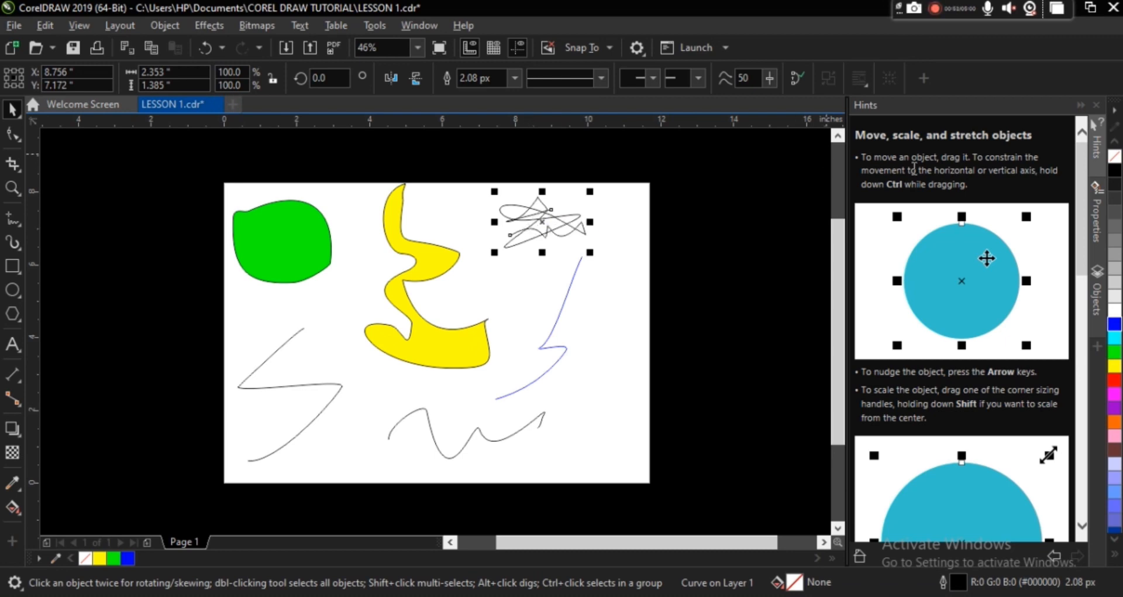
left_click(1114, 408)
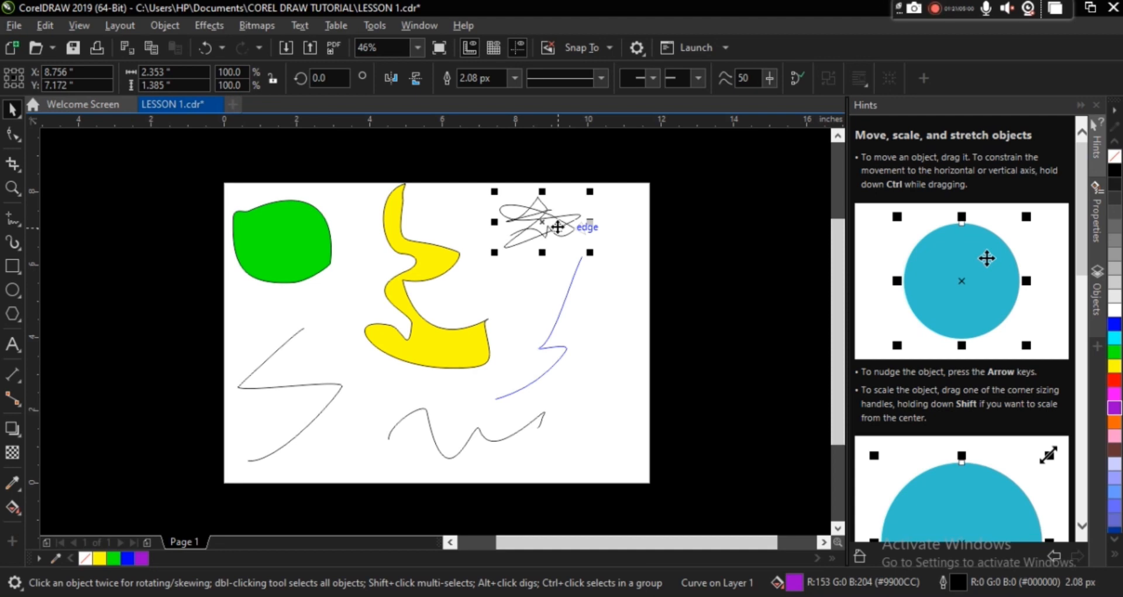
left_click(260, 251)
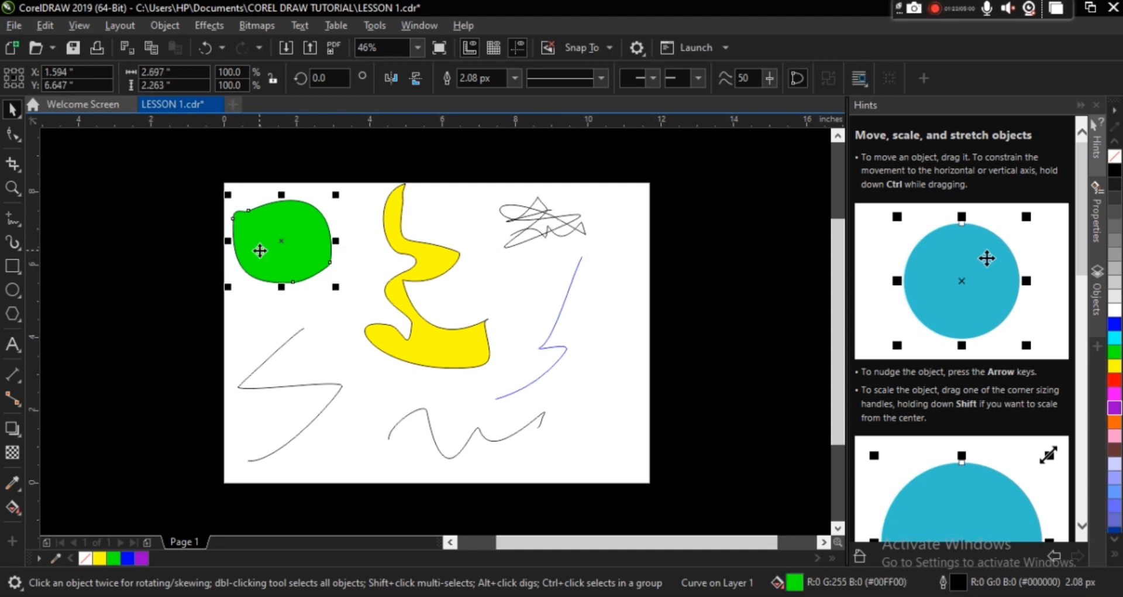
left_click(426, 271)
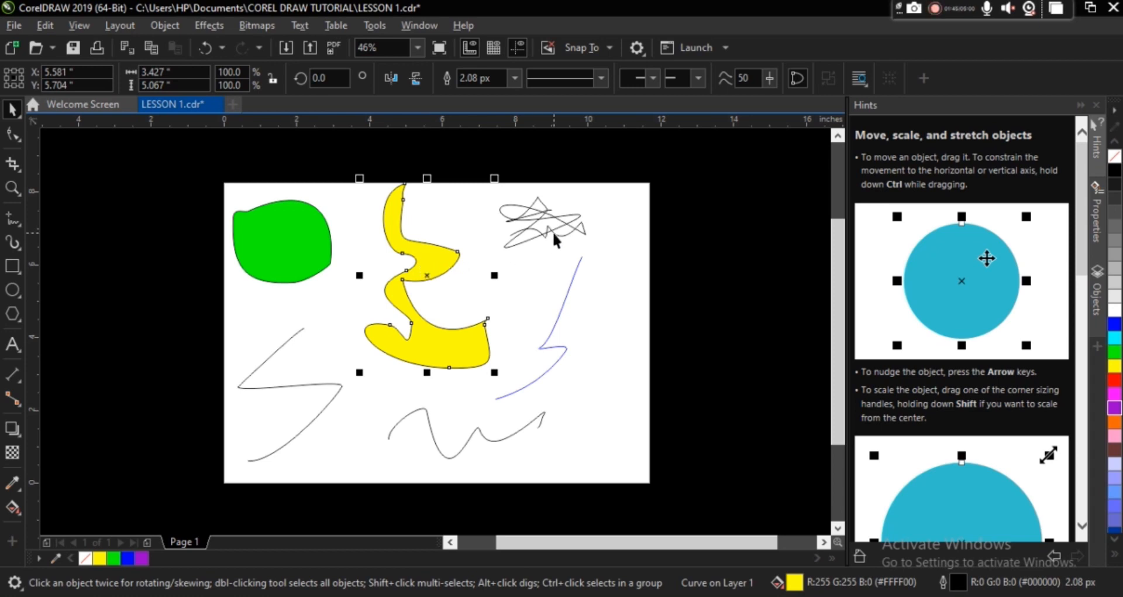
left_click(284, 262)
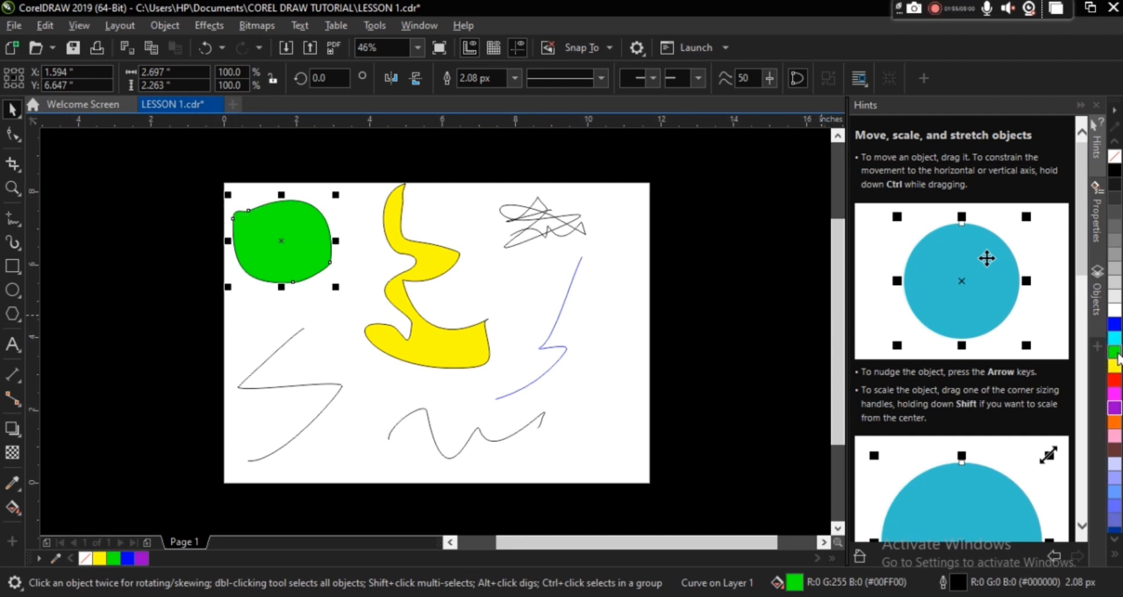
left_click(524, 226)
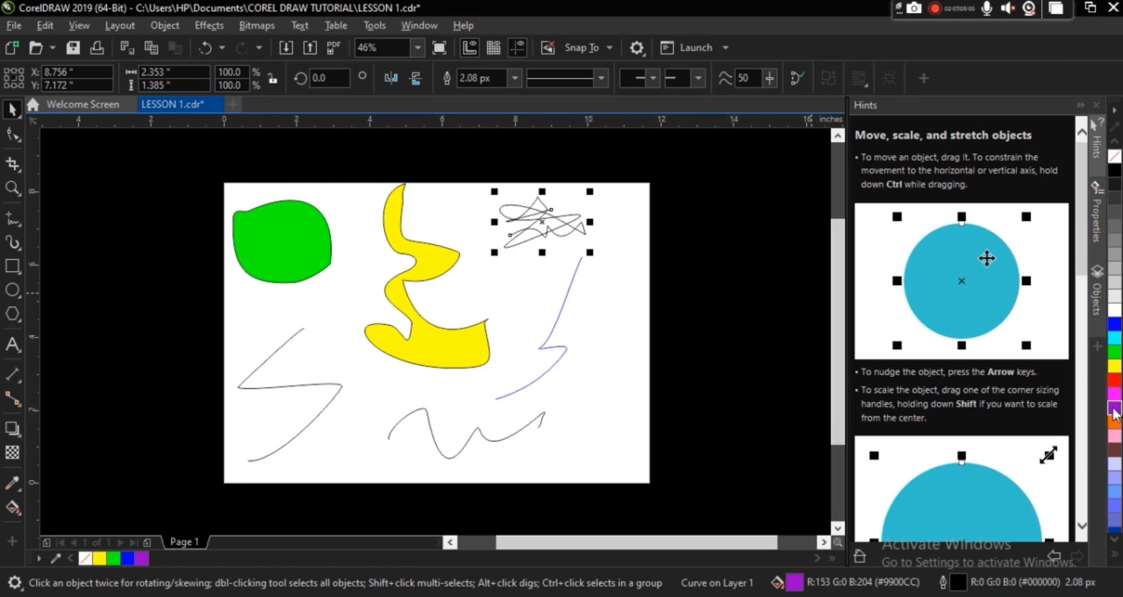
right_click(1114, 408)
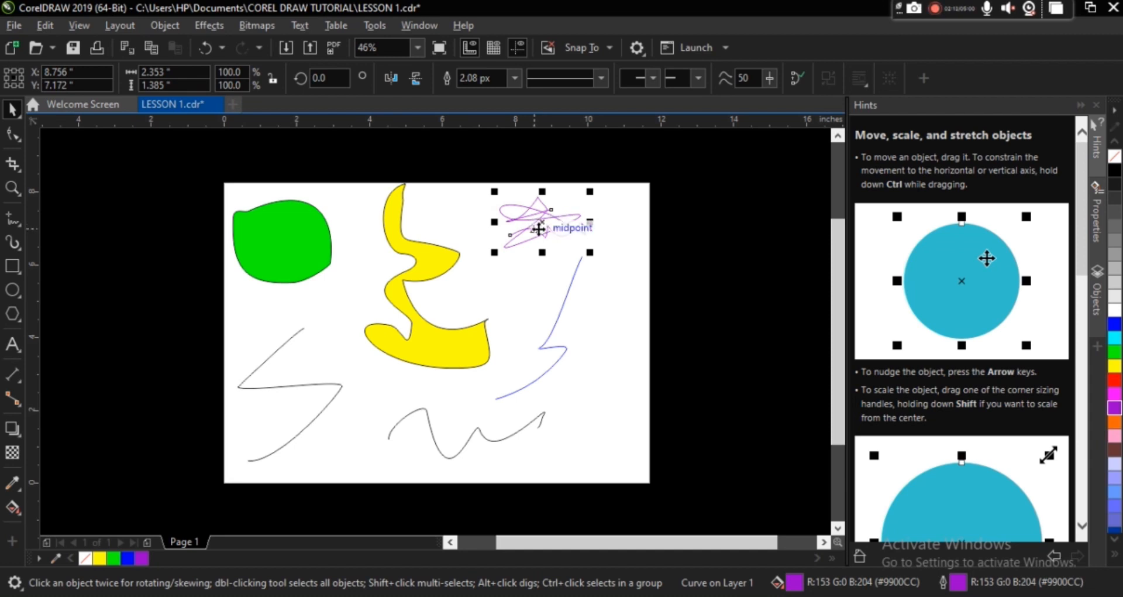
Step: Change the fill of the curvy closed shape in the middle of the page to cyan
left_click(295, 245)
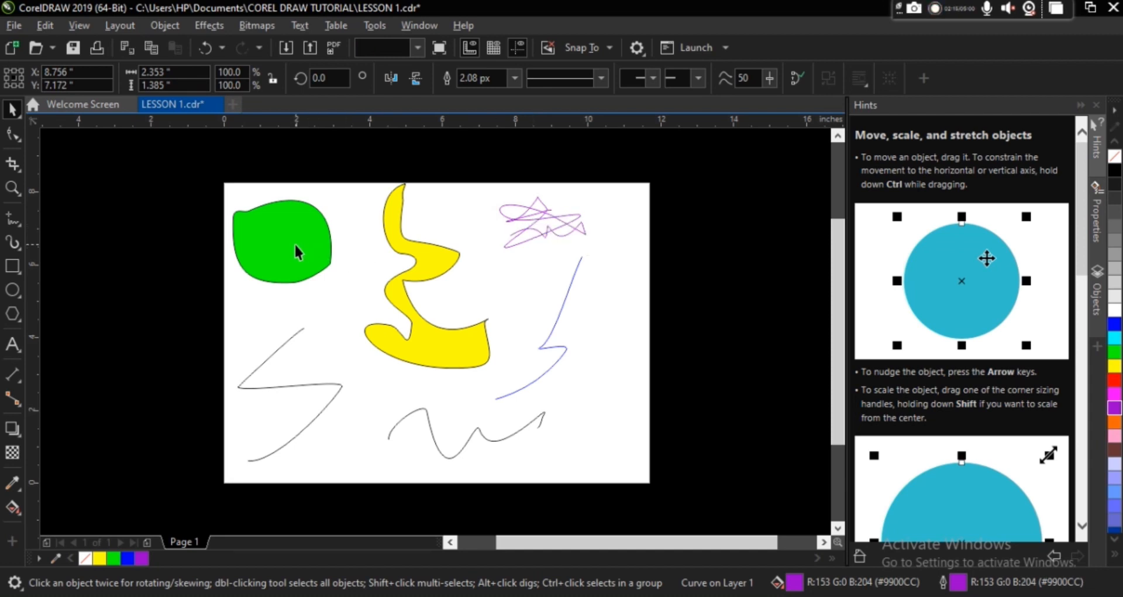
left_click(421, 265)
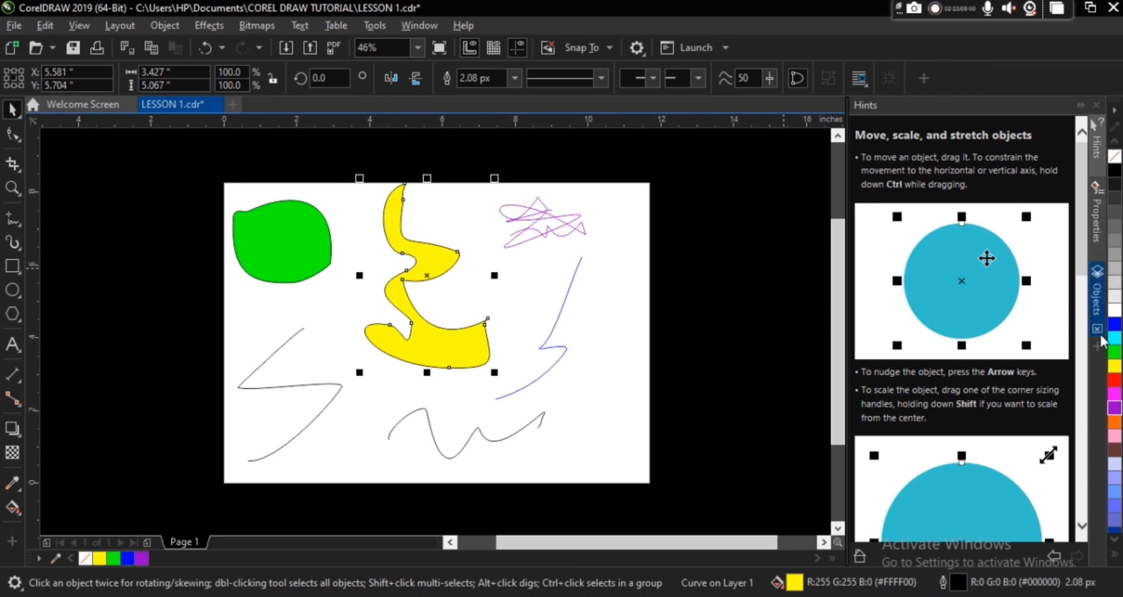
left_click(1115, 340)
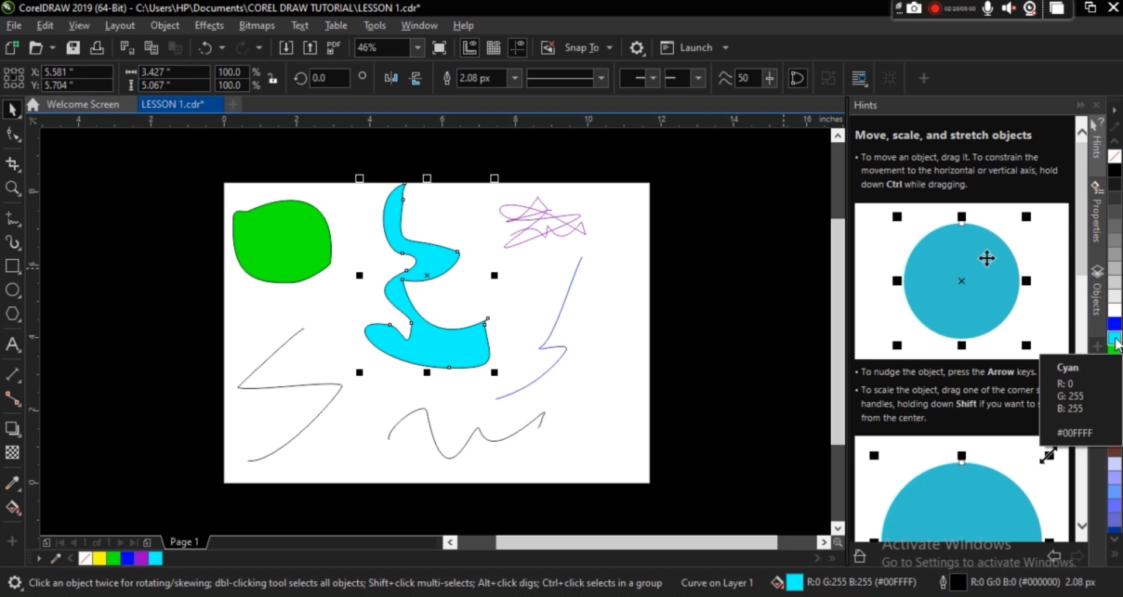
Step: Set the outline of the lower-left zigzag to red and the outline of the wavy line at the page's bottom to orange
left_click(325, 410)
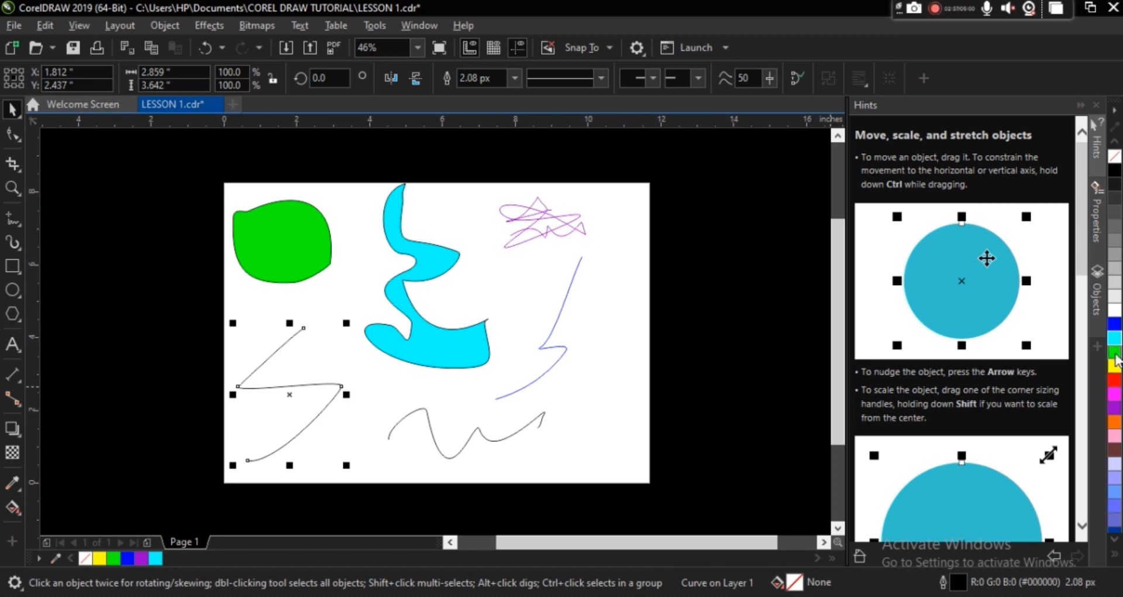
right_click(1115, 380)
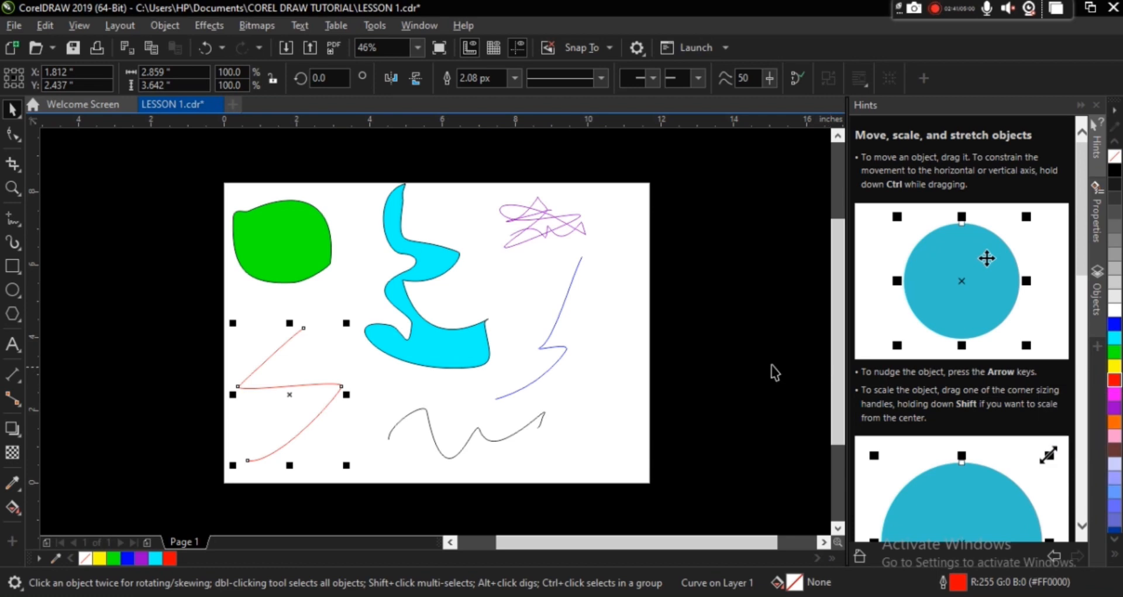
left_click(461, 456)
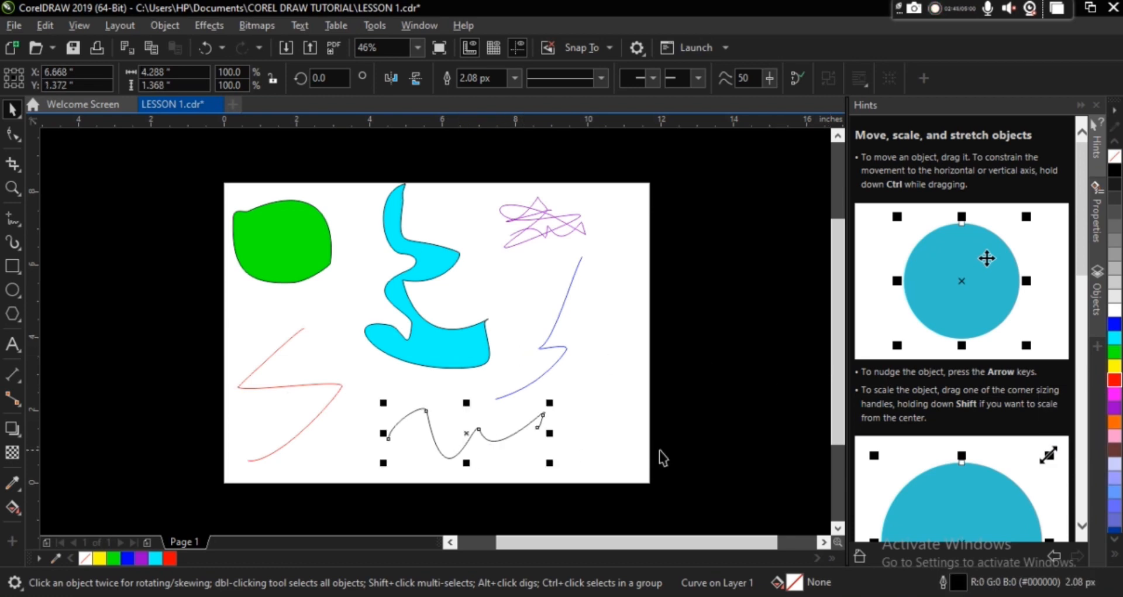
right_click(1115, 422)
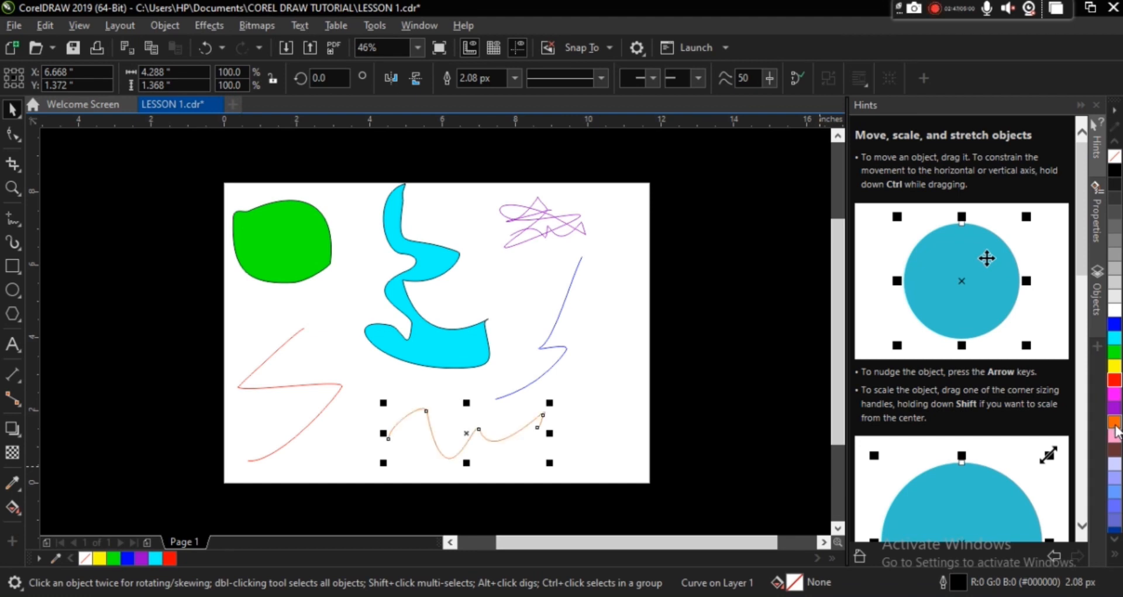
left_click(595, 344)
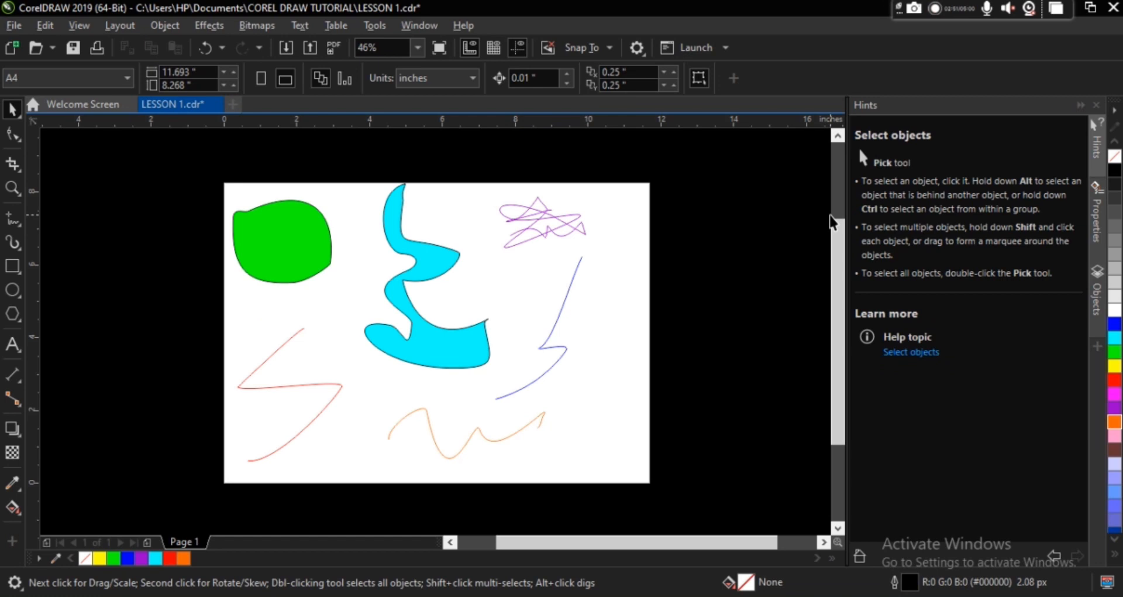